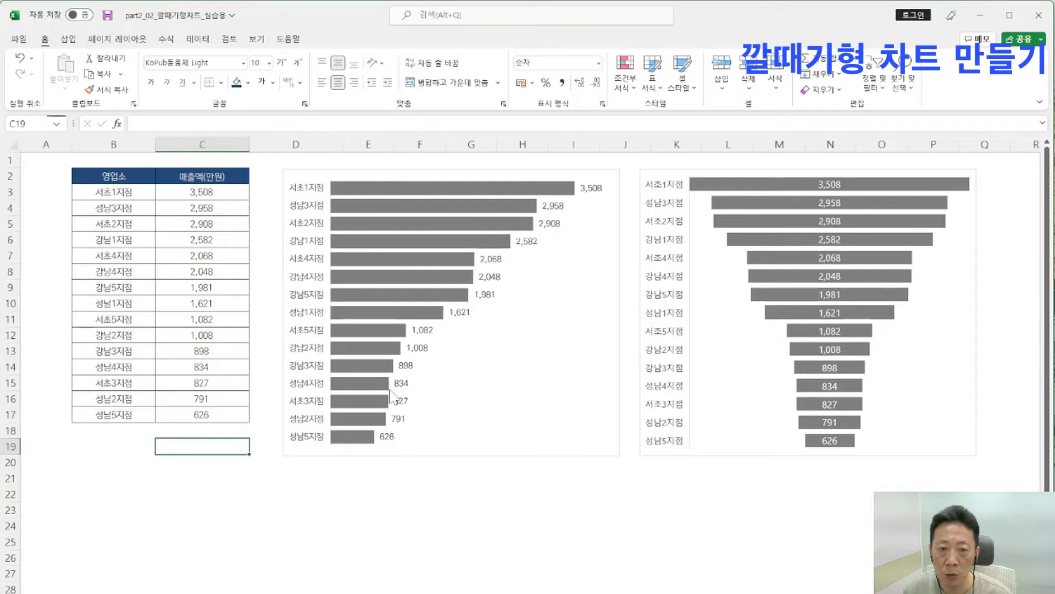
Step: Compare the branch sales table with the bar chart and the funnel chart beside it
left_click_drag(118, 175, 212, 414)
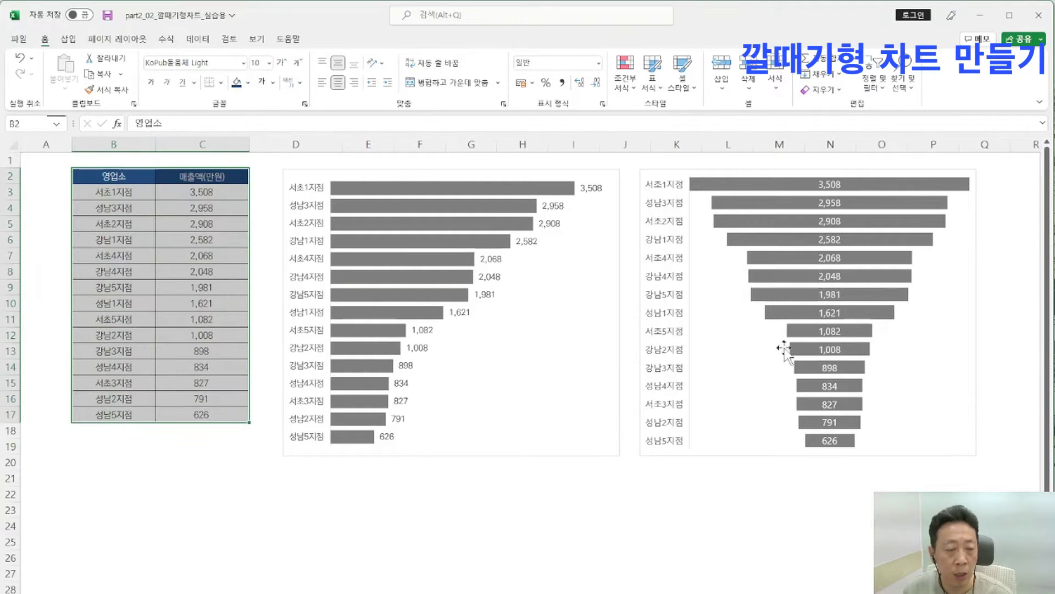
left_click(235, 416)
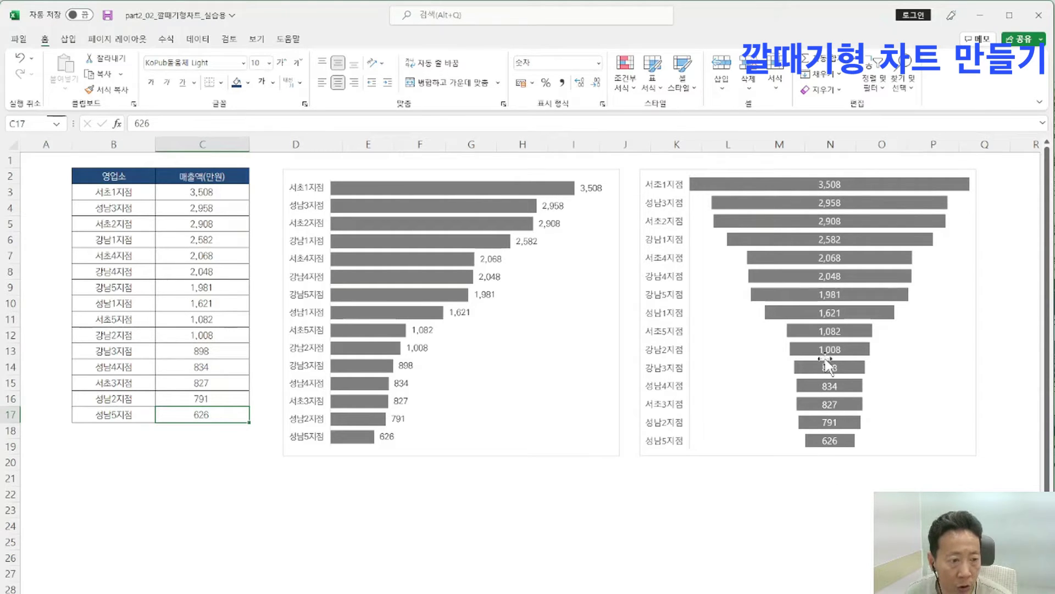
mouse_move(840, 221)
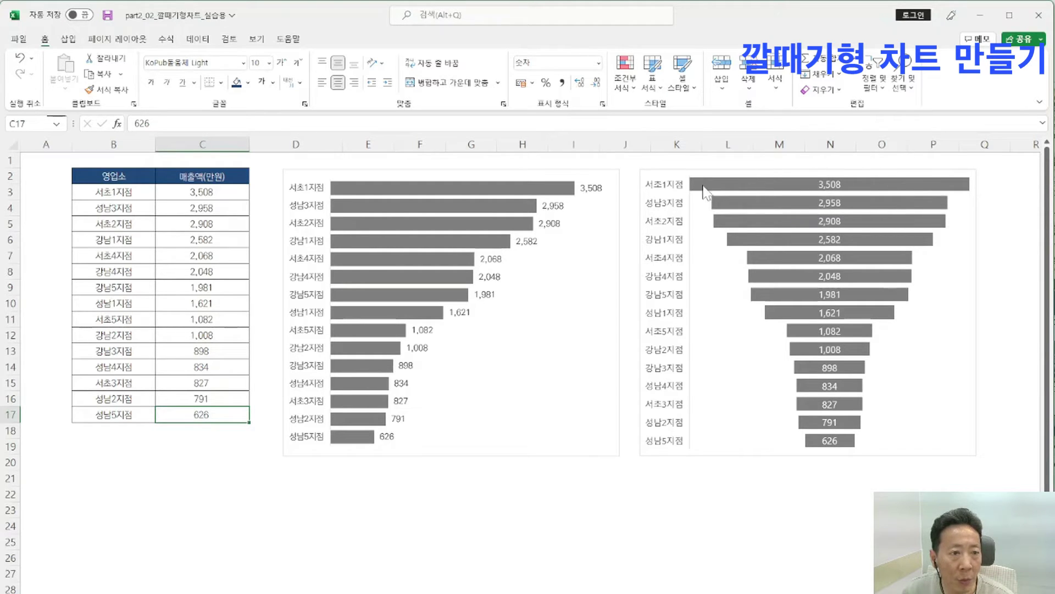
mouse_move(776, 208)
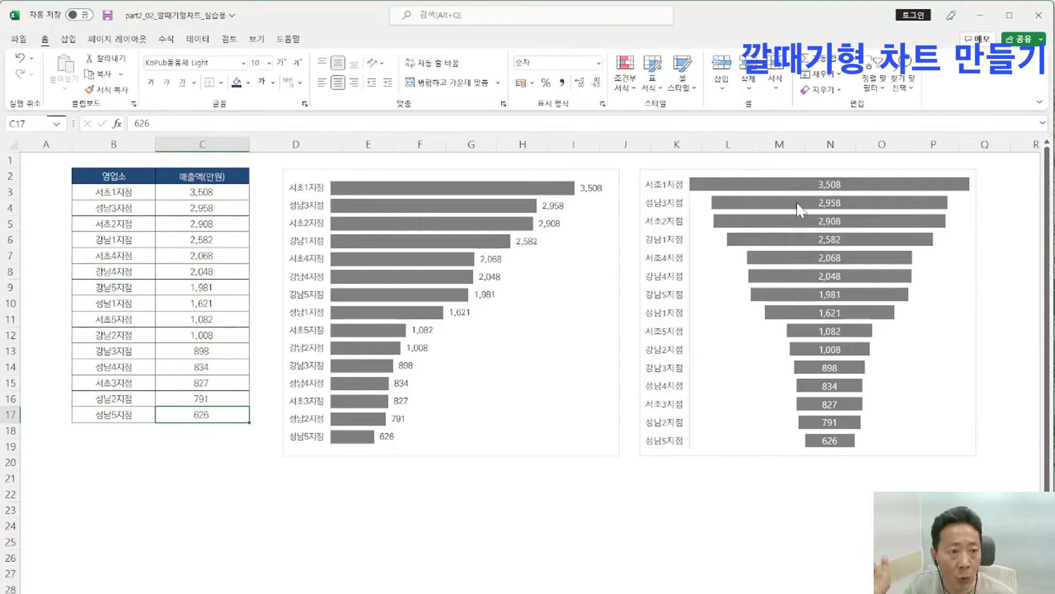
mouse_move(707, 185)
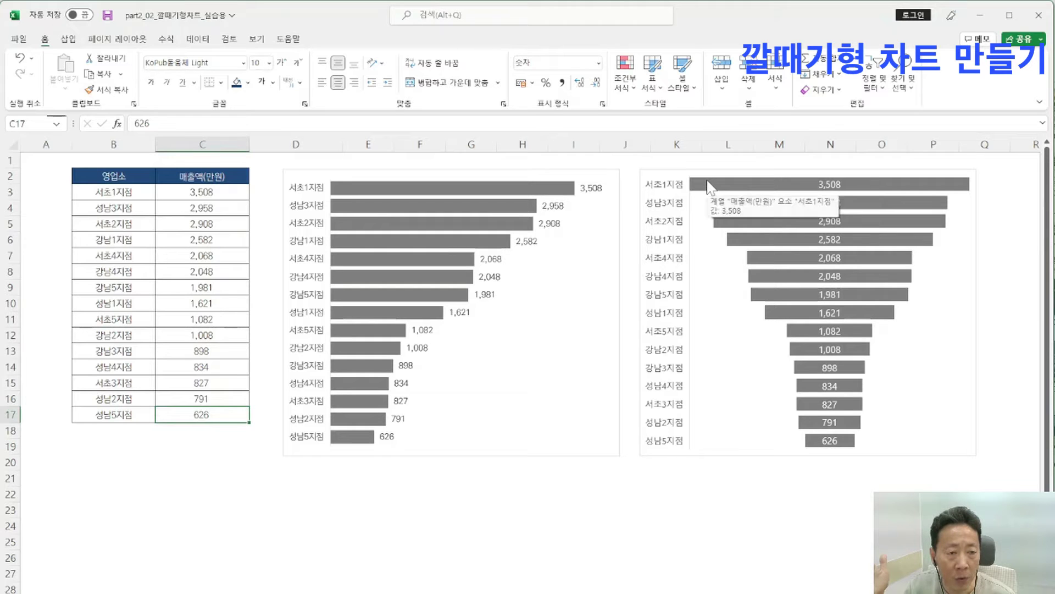
mouse_move(721, 205)
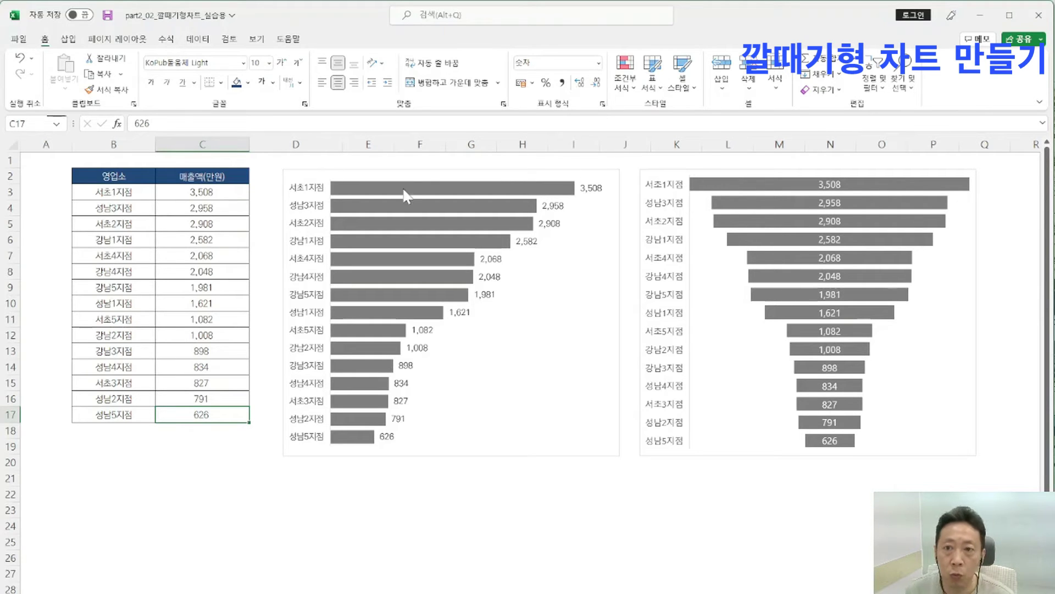
Step: Draw two thin red vertical guide lines over the funnel chart, one along each end of the 서초5지점 bar
left_click(68, 39)
left_click(167, 58)
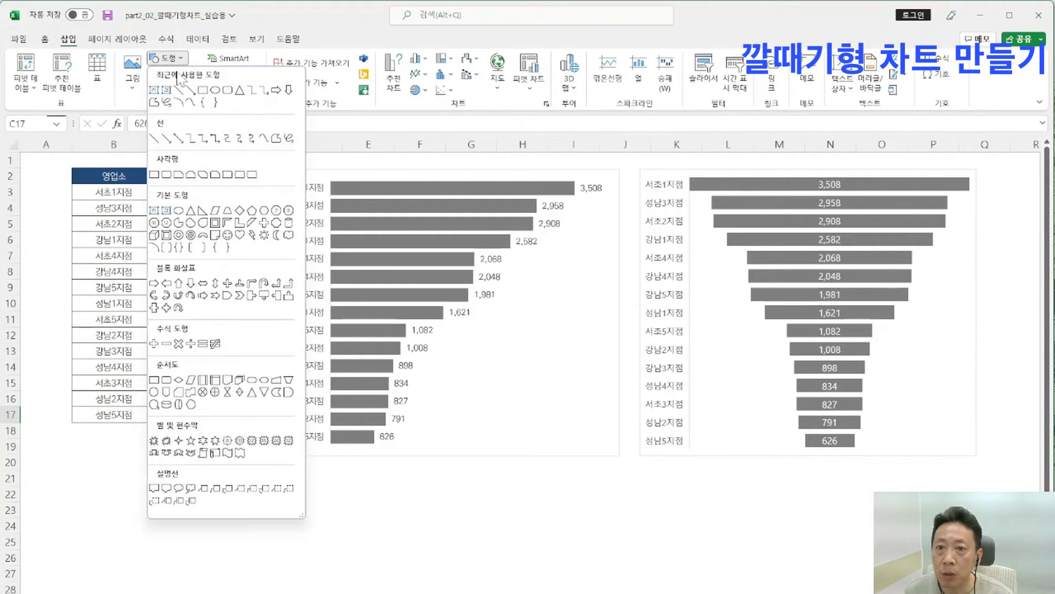
left_click(198, 127)
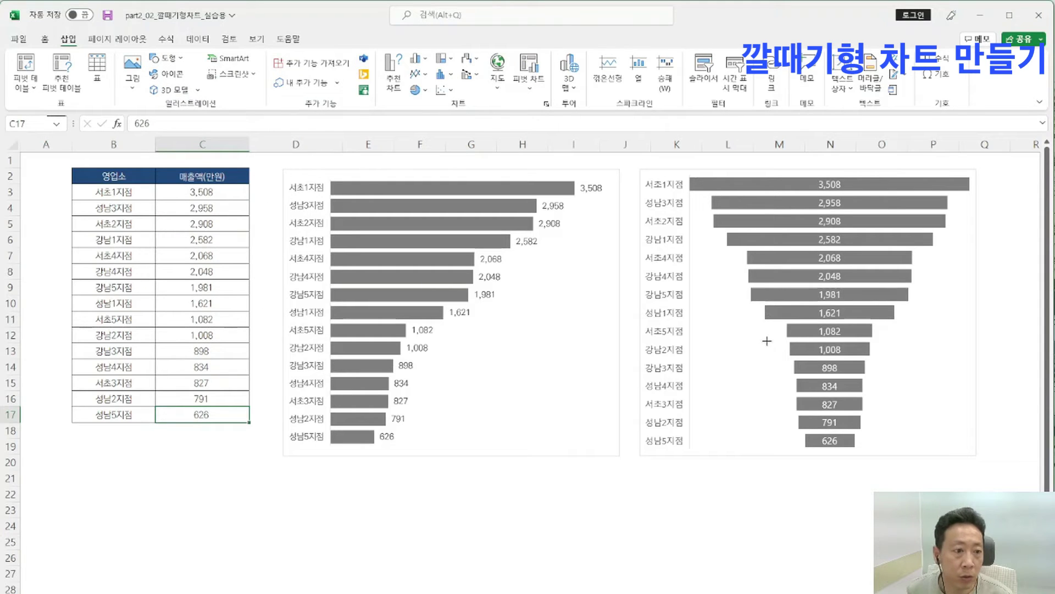
mouse_move(790, 465)
left_mouse_down()
mouse_move(775, 170)
mouse_move(856, 216)
left_mouse_up()
left_click(267, 74)
key("Right")
key("Right")
key("Right")
key("Right")
key("Right")
key("Right")
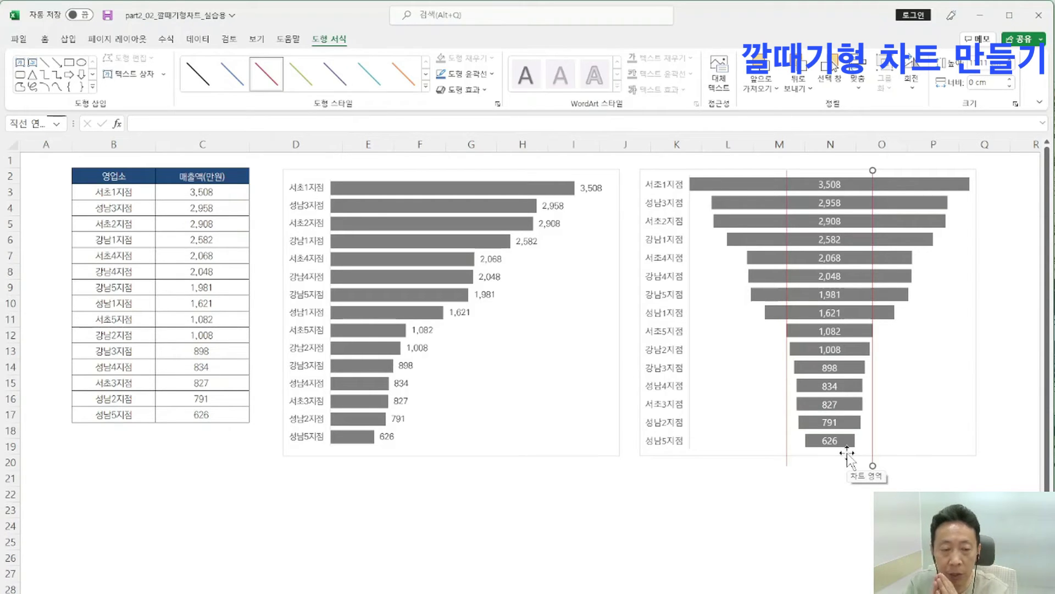
left_click(195, 481)
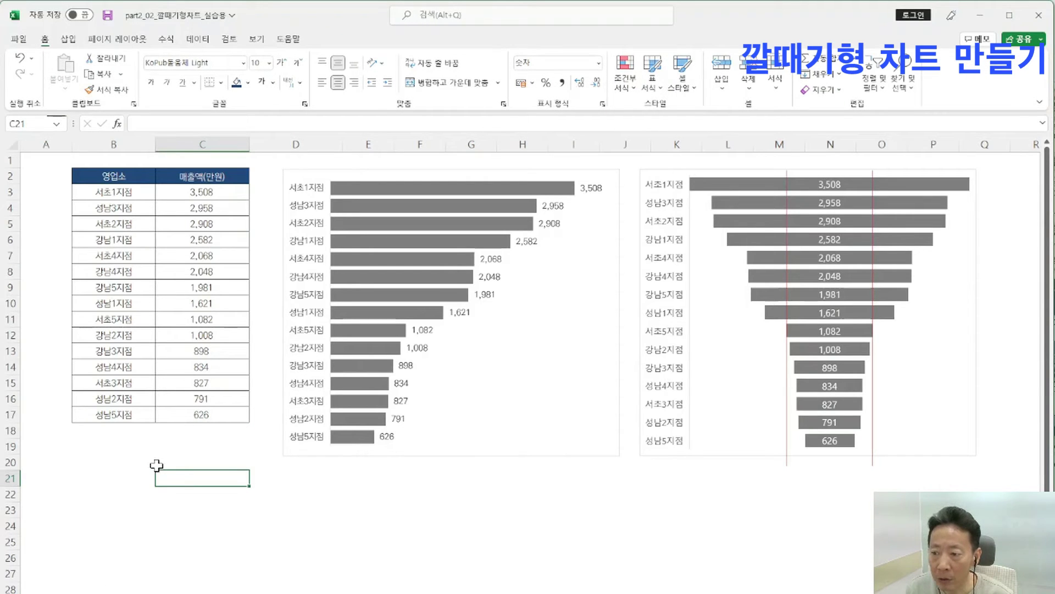
Step: Switch to the next worksheet, which holds the 생산공정 and 작업수량 table
key("ctrl+Page_Down")
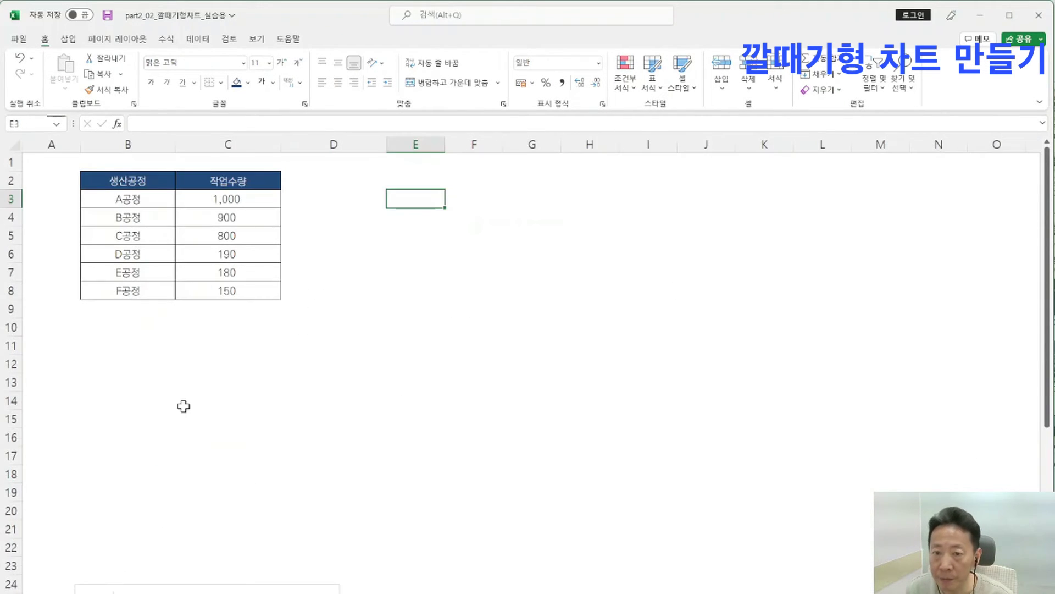
left_click_drag(107, 179, 231, 295)
left_click(240, 325)
left_click(209, 356)
left_click(193, 313)
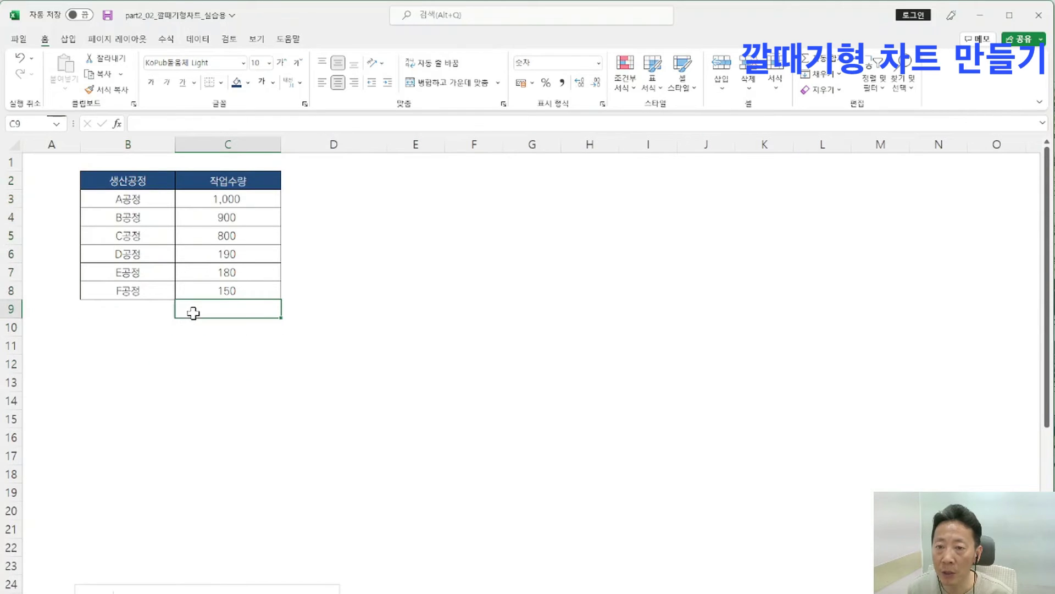
Step: Insert a funnel chart (깔때기형) from the process and work quantity table in B2:C8
left_click_drag(142, 180, 226, 290)
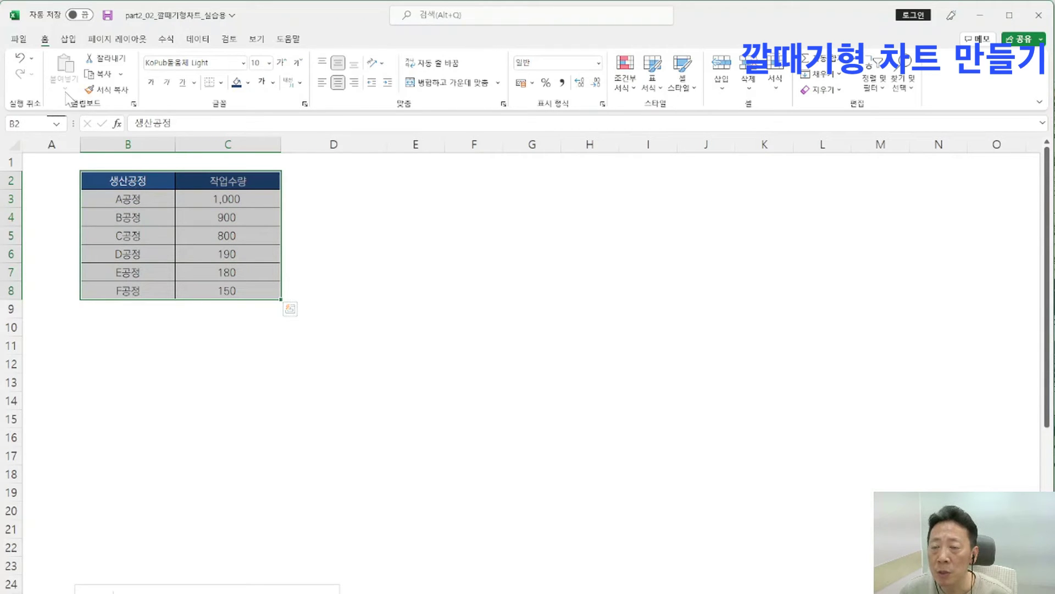
left_click(68, 40)
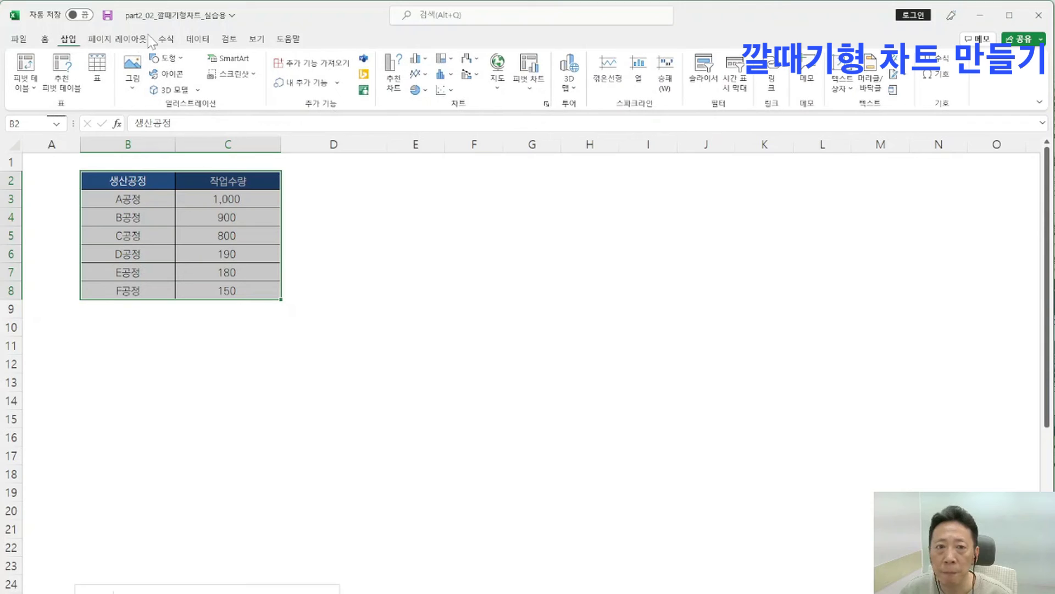
left_click(546, 104)
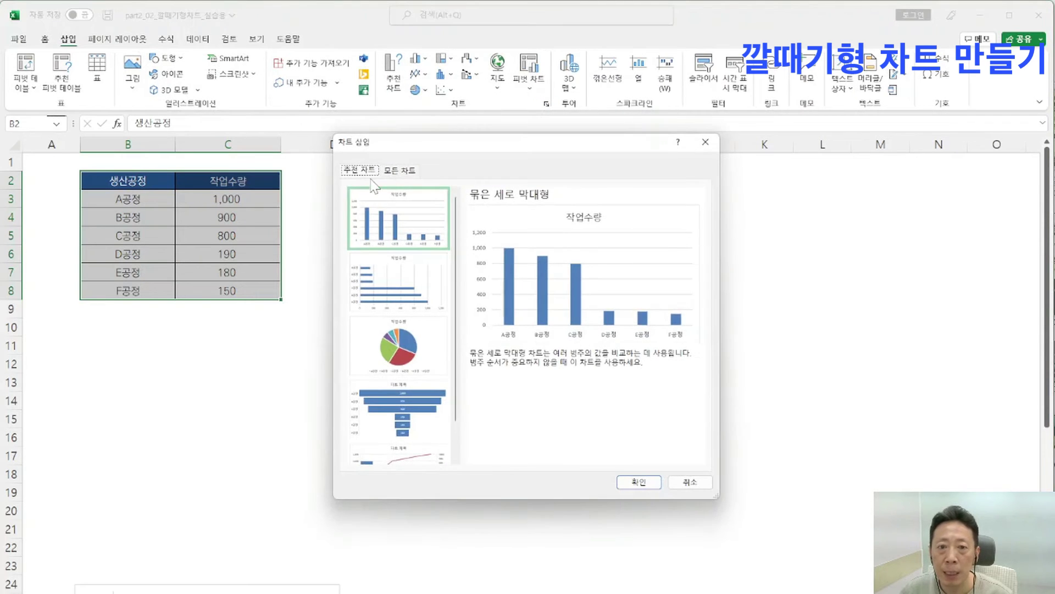
left_click(405, 171)
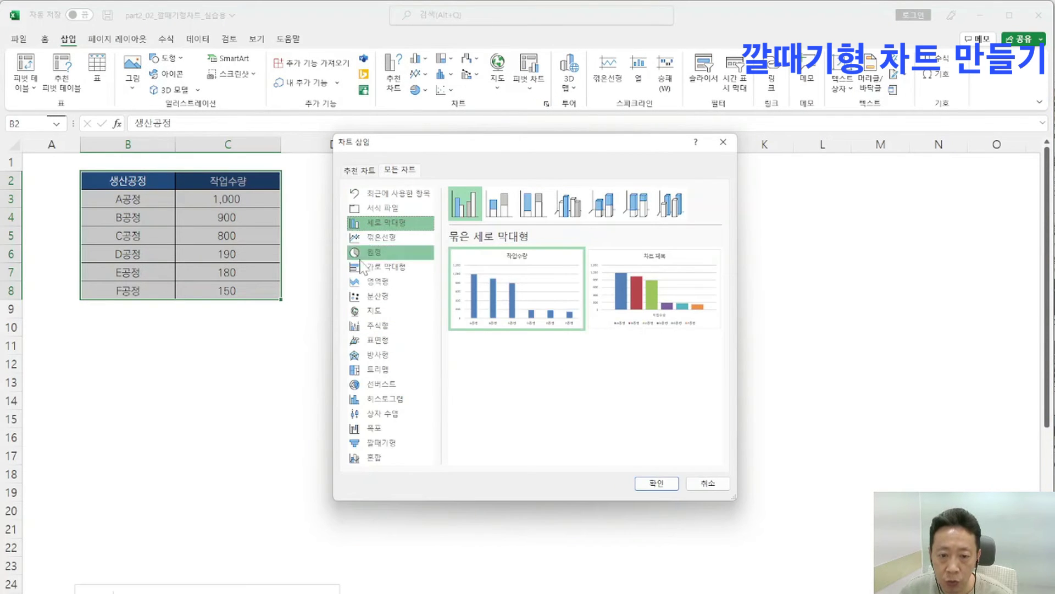
left_click(383, 448)
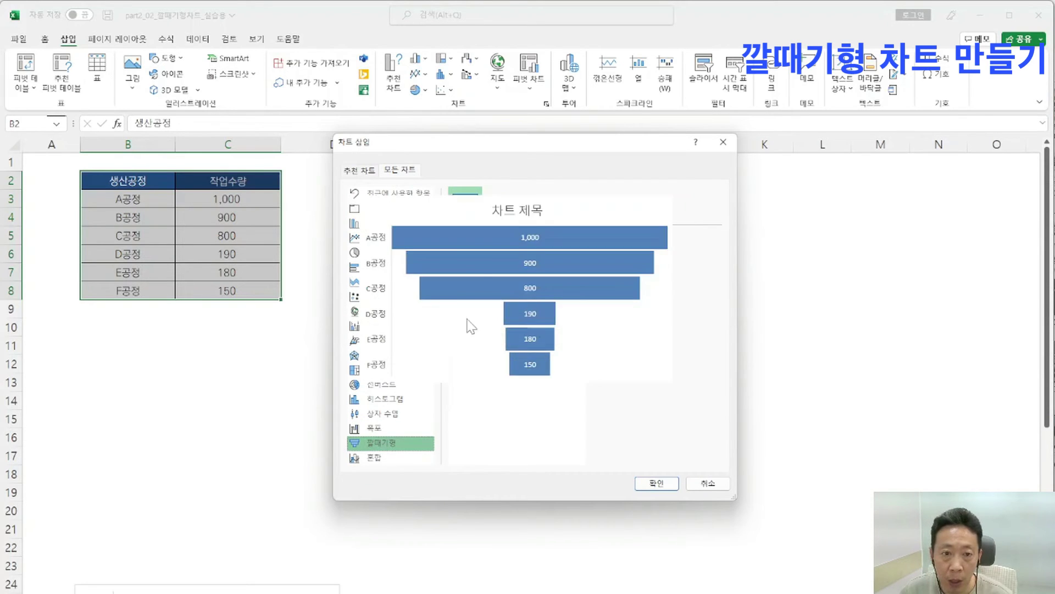
left_click(649, 487)
Step: Move the funnel chart beside the table, starting at row 2 of column D, and delete its chart title
left_click_drag(450, 249, 425, 179)
left_click(483, 193)
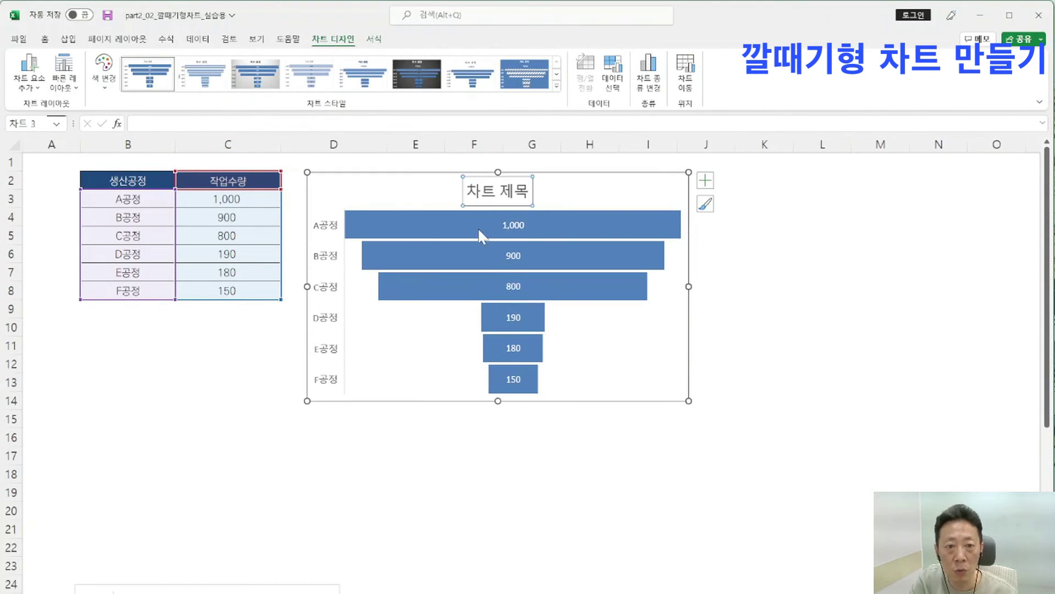
key("Delete")
Step: Shrink the funnel chart so it spans about D2 to H10
left_click_drag(689, 401, 622, 353)
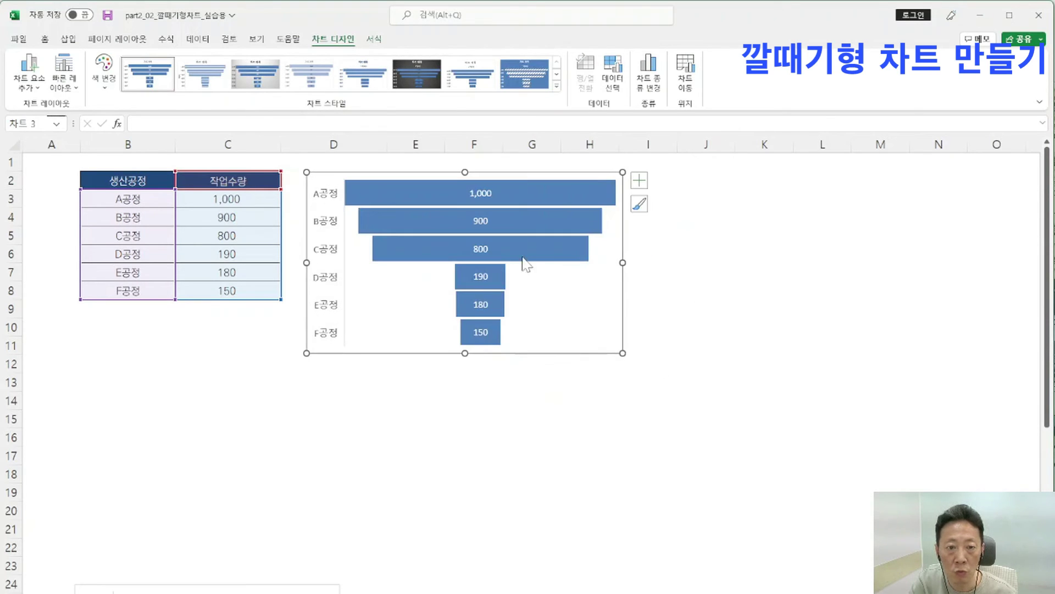
left_click_drag(465, 352, 465, 329)
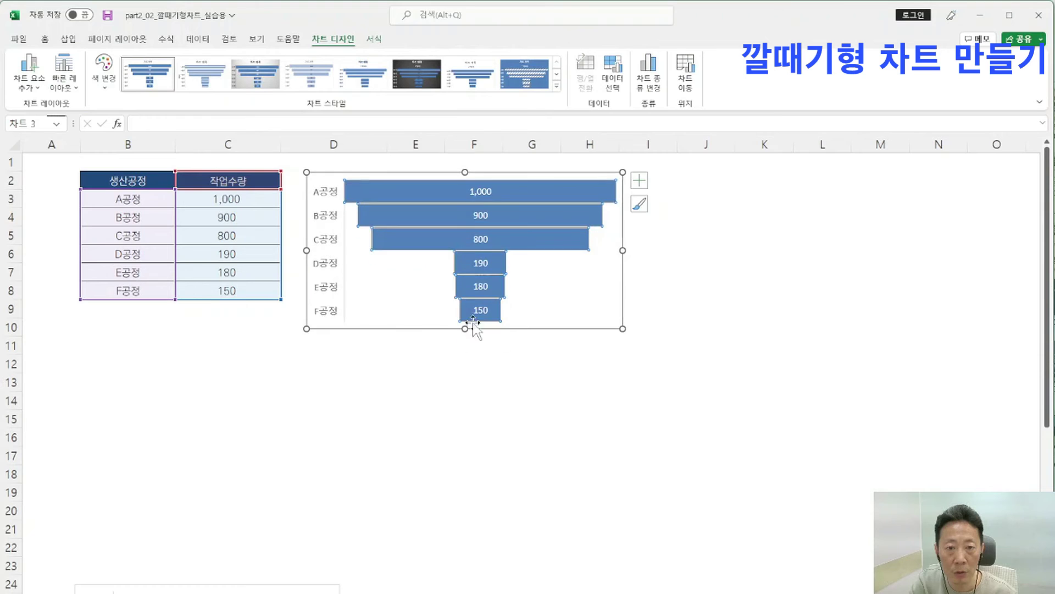
left_click_drag(623, 250, 614, 248)
Step: Change the fill color of the funnel chart's data series to dark gray from the theme colors
left_click(560, 284)
left_click(704, 289)
left_click(515, 183)
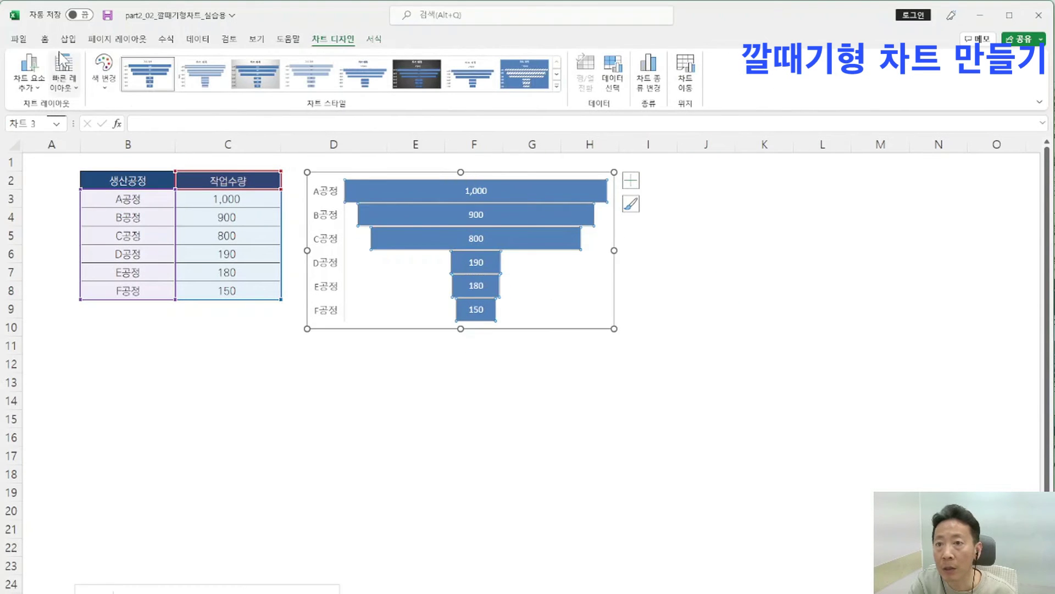
left_click(48, 39)
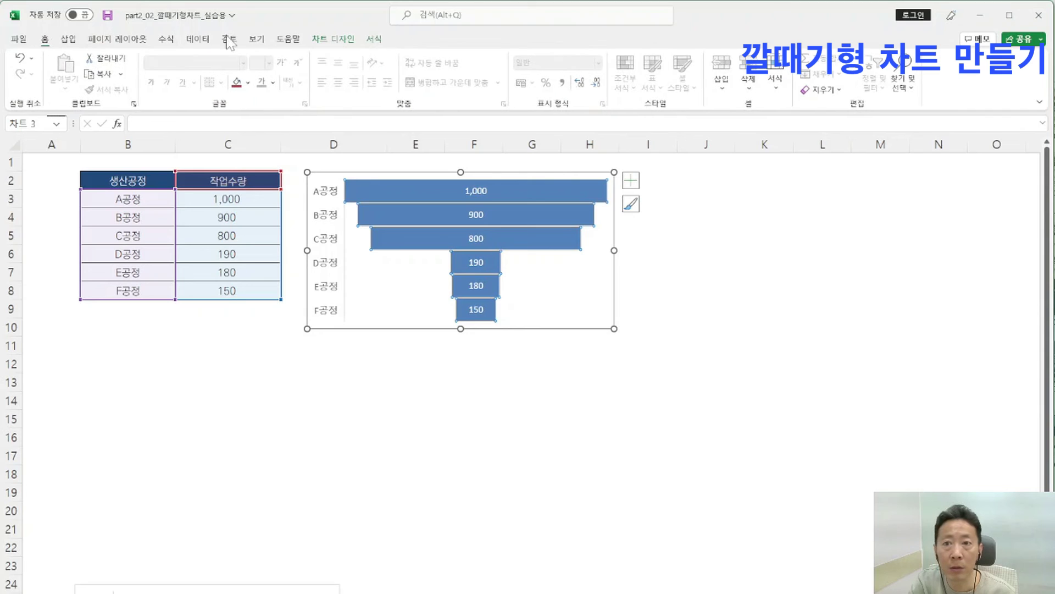
left_click(69, 39)
right_click(424, 191)
left_click(474, 323)
left_click(901, 198)
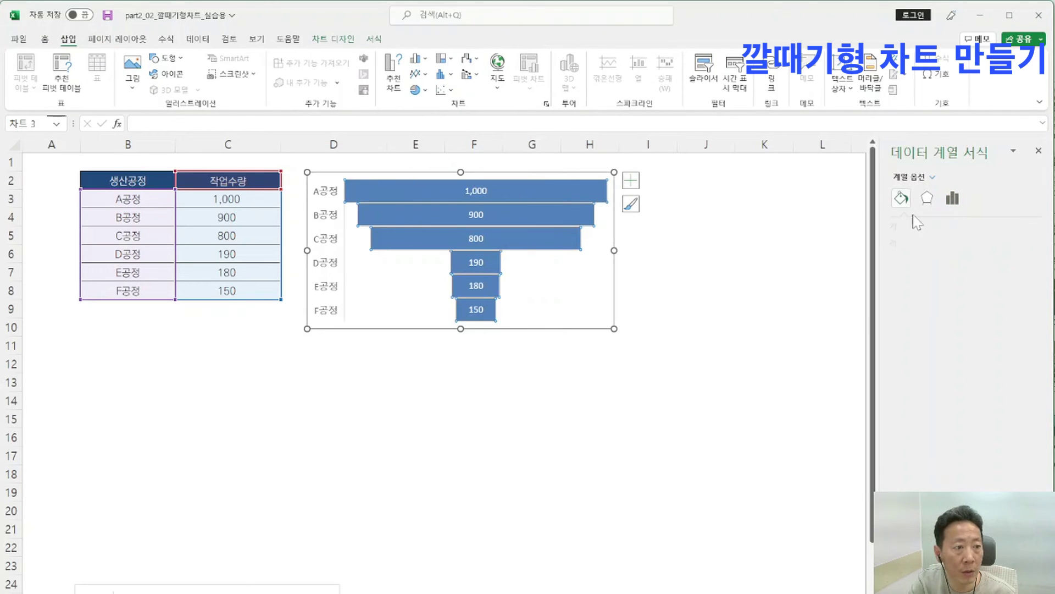
left_click(1016, 337)
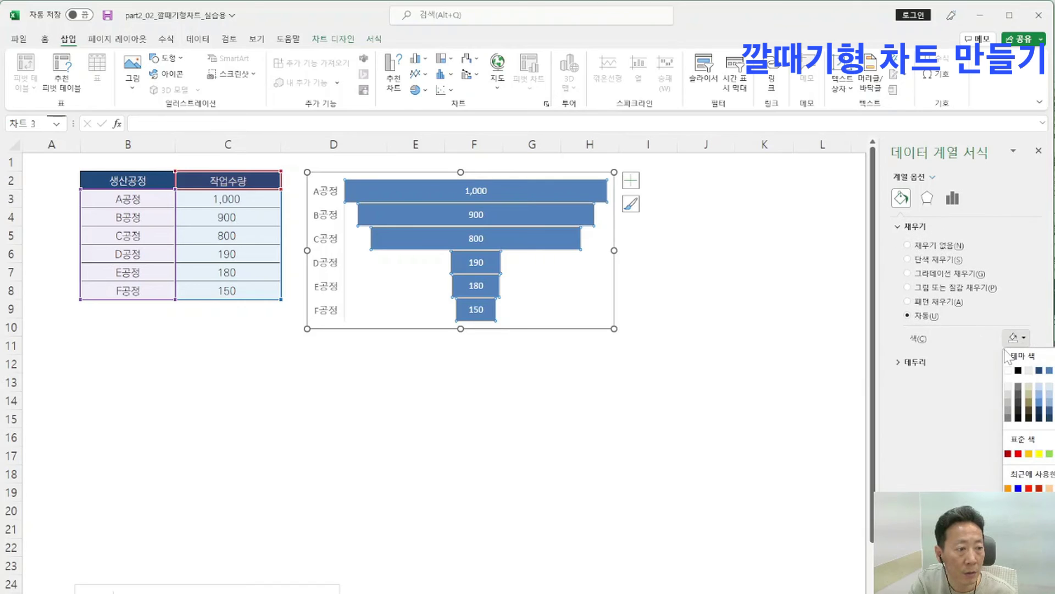
left_click(1009, 418)
left_click(355, 365)
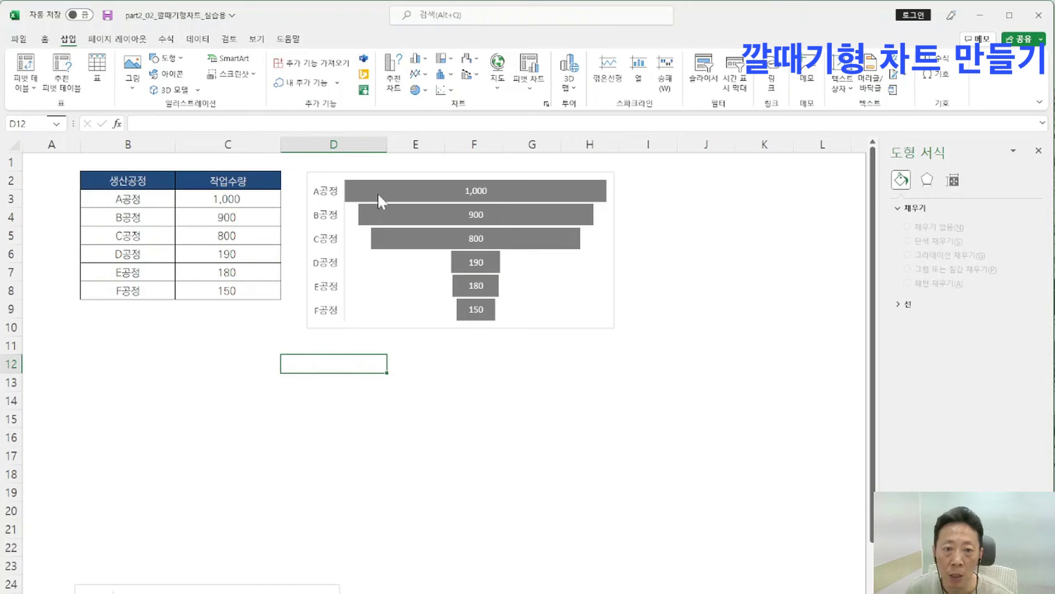
Step: Examine the funnel chart against the 작업수량 values, focusing on the bars from C공정 to E공정
left_click(241, 182)
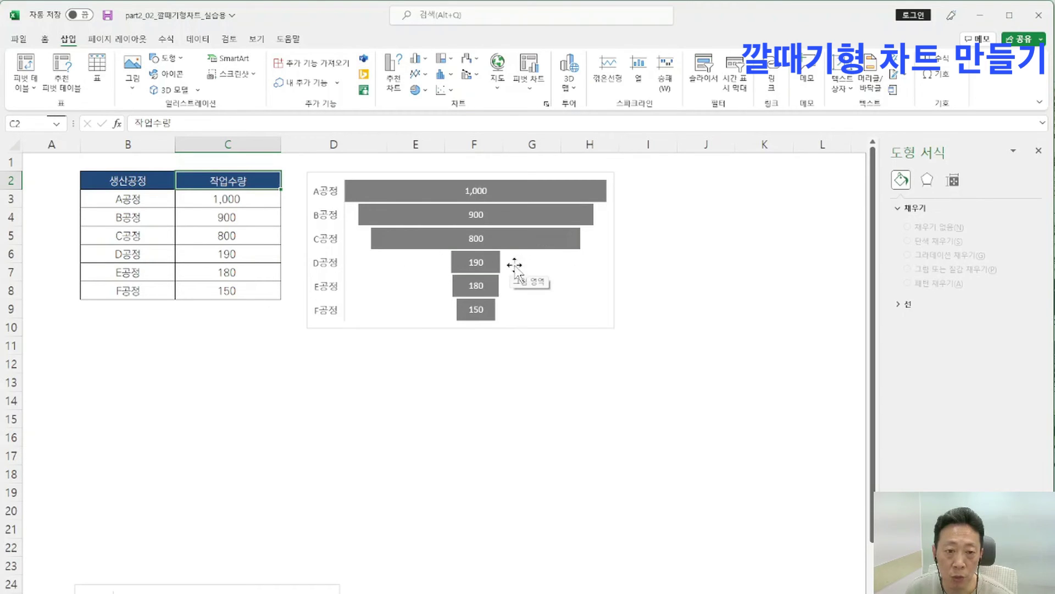
left_click(436, 264)
left_click(444, 402)
left_click(428, 249)
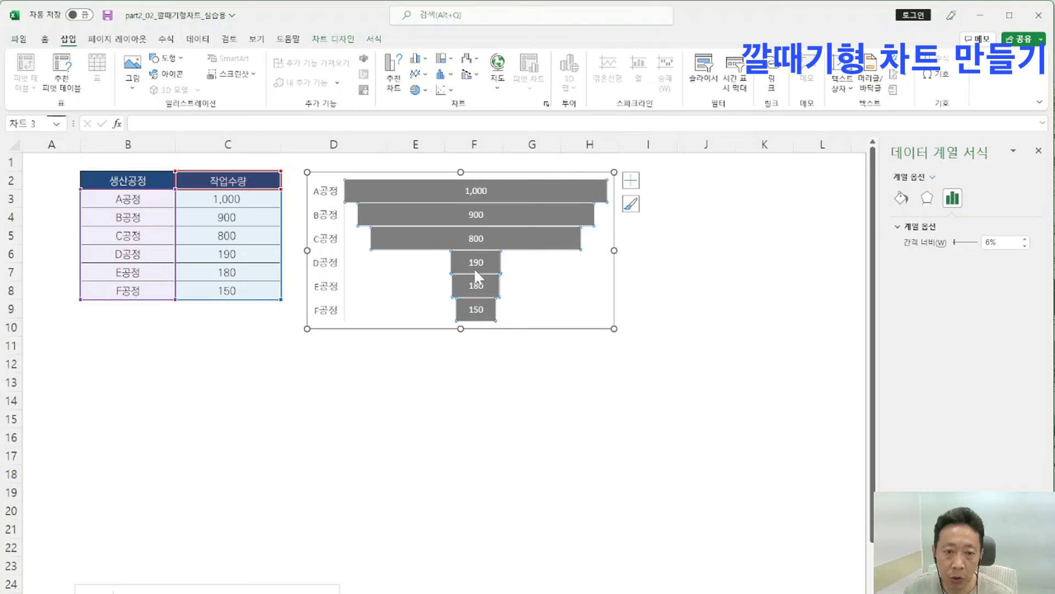
left_click(454, 386)
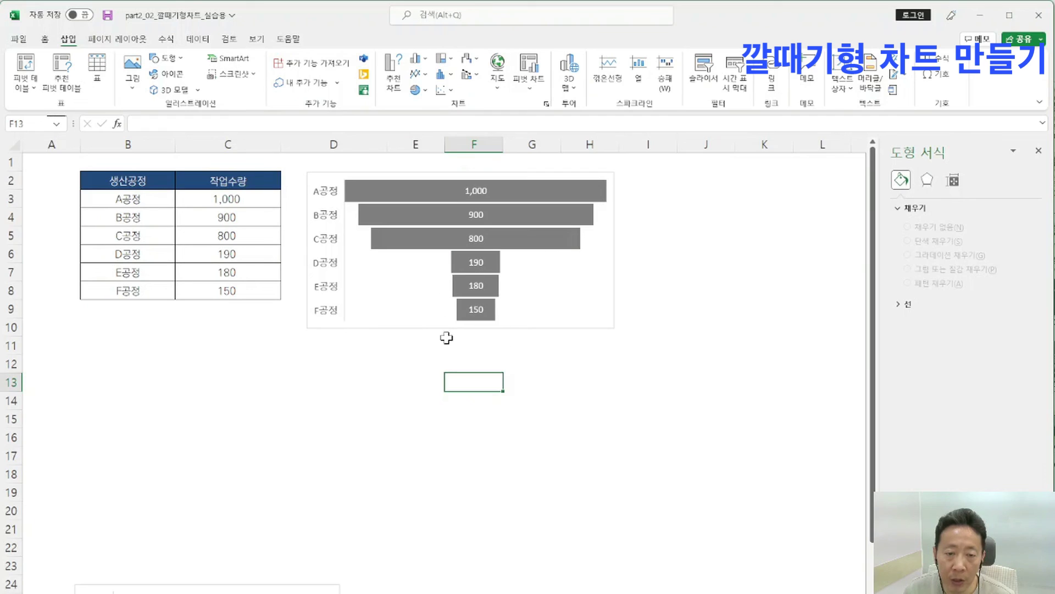
left_click(244, 275)
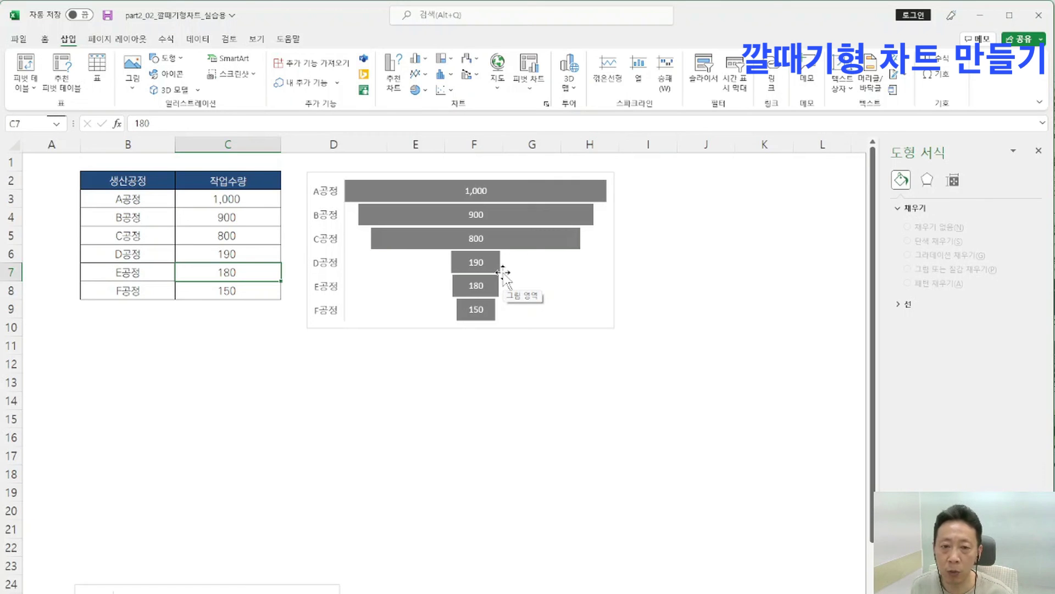
scroll(503, 272, "up", 2)
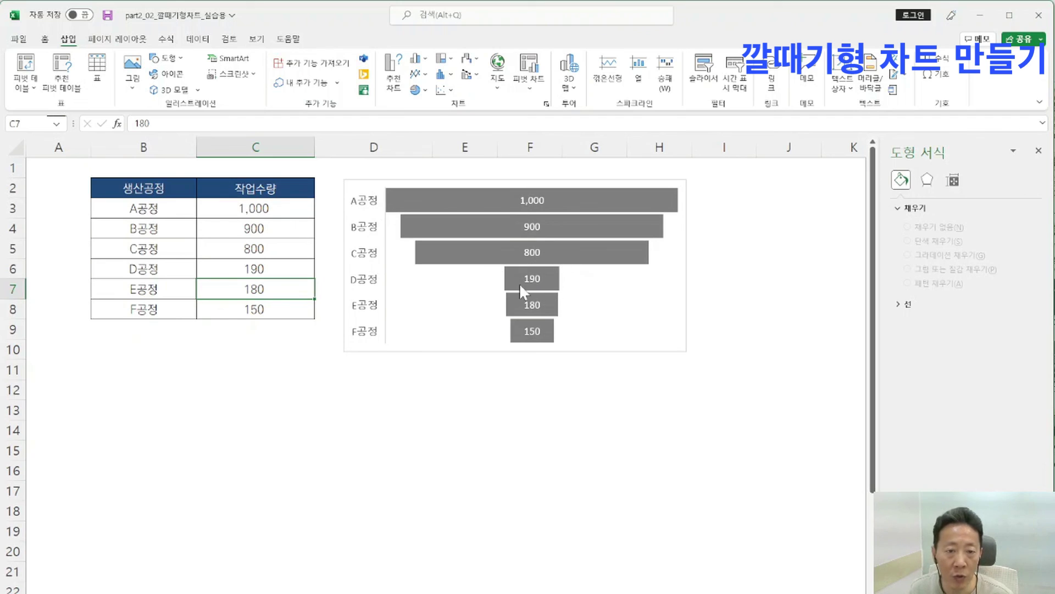
mouse_move(559, 289)
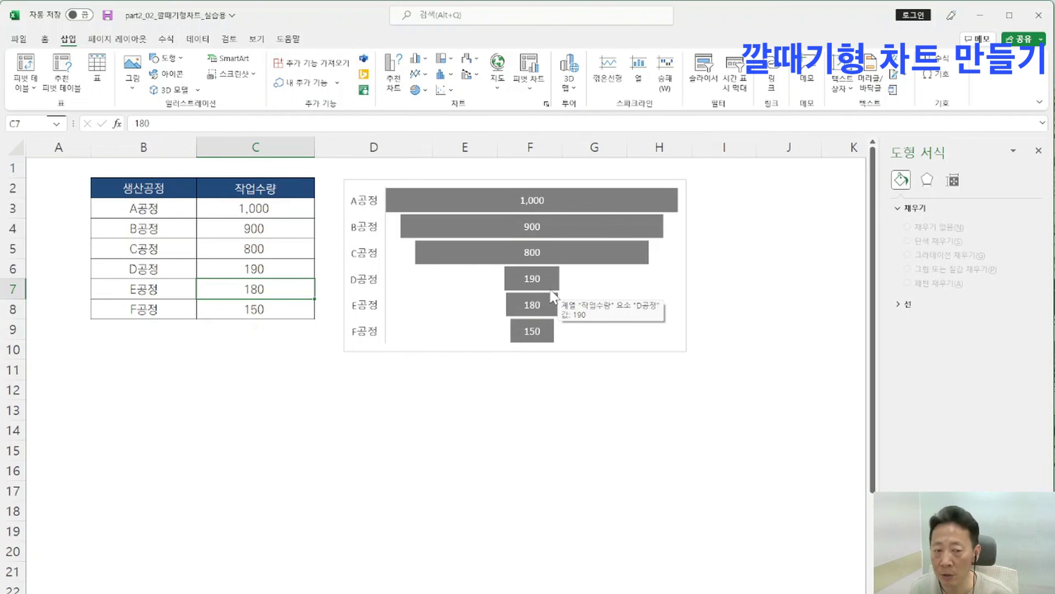
left_click(523, 391)
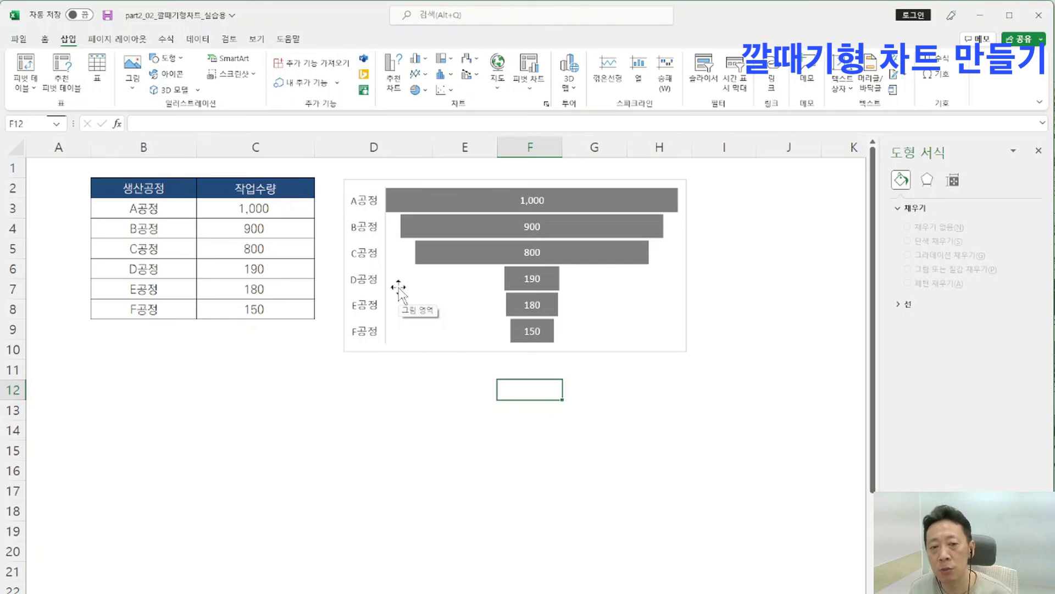
left_click(214, 329)
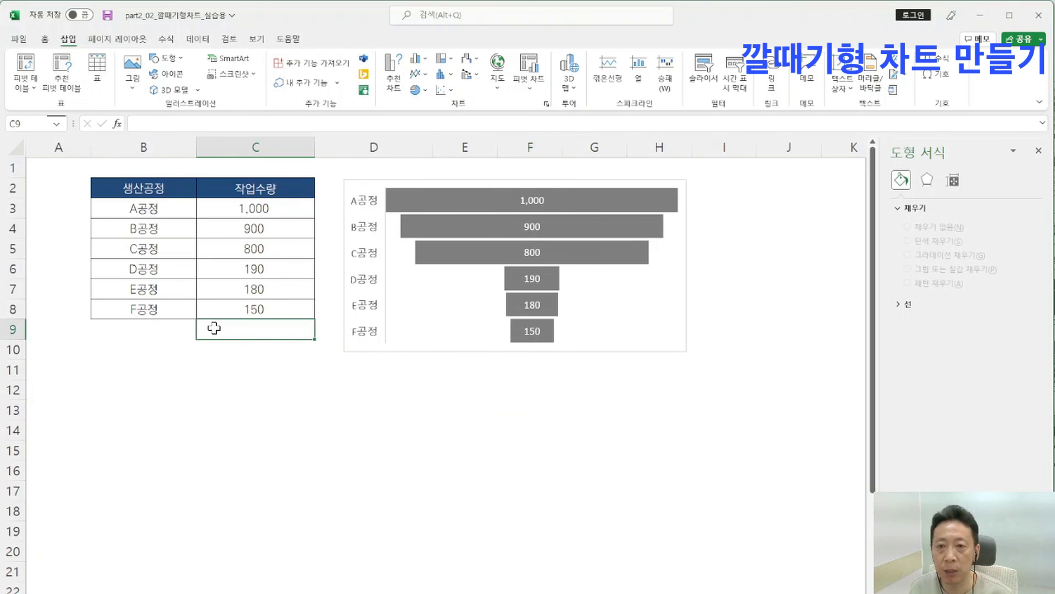